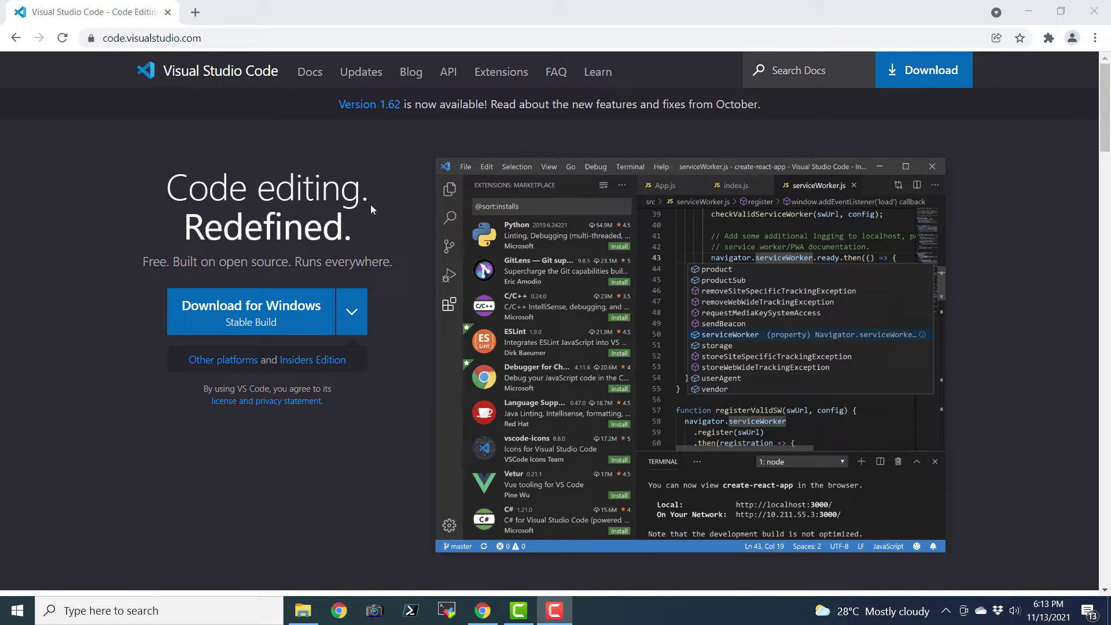
Download the stable Windows x64 User Installer of Visual Studio Code and run the downloaded setup file
left_click(353, 328)
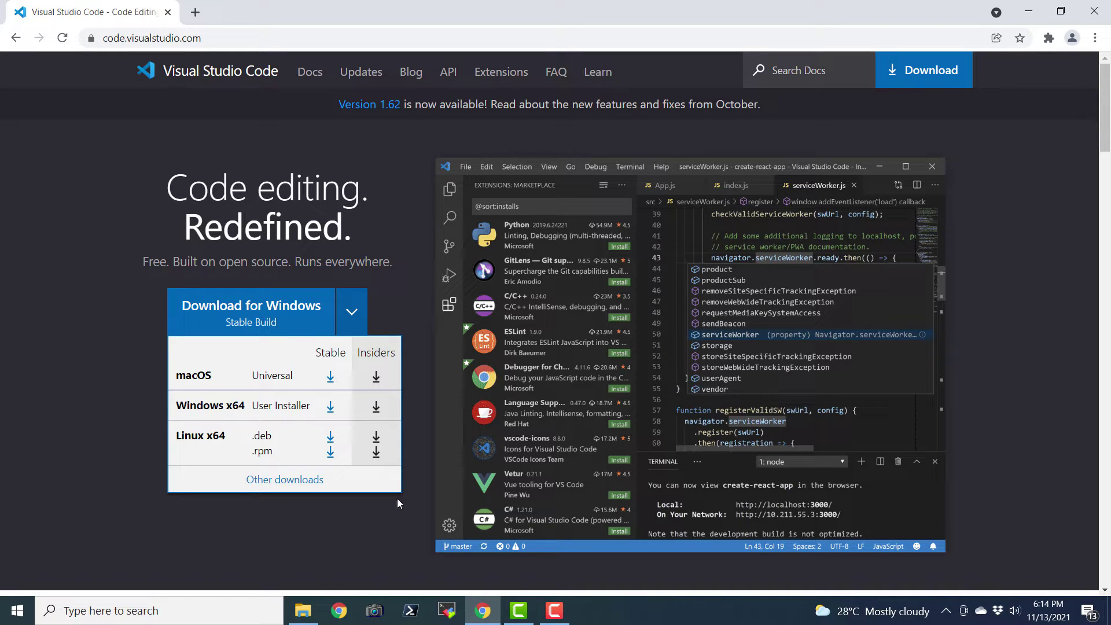
left_click(330, 407)
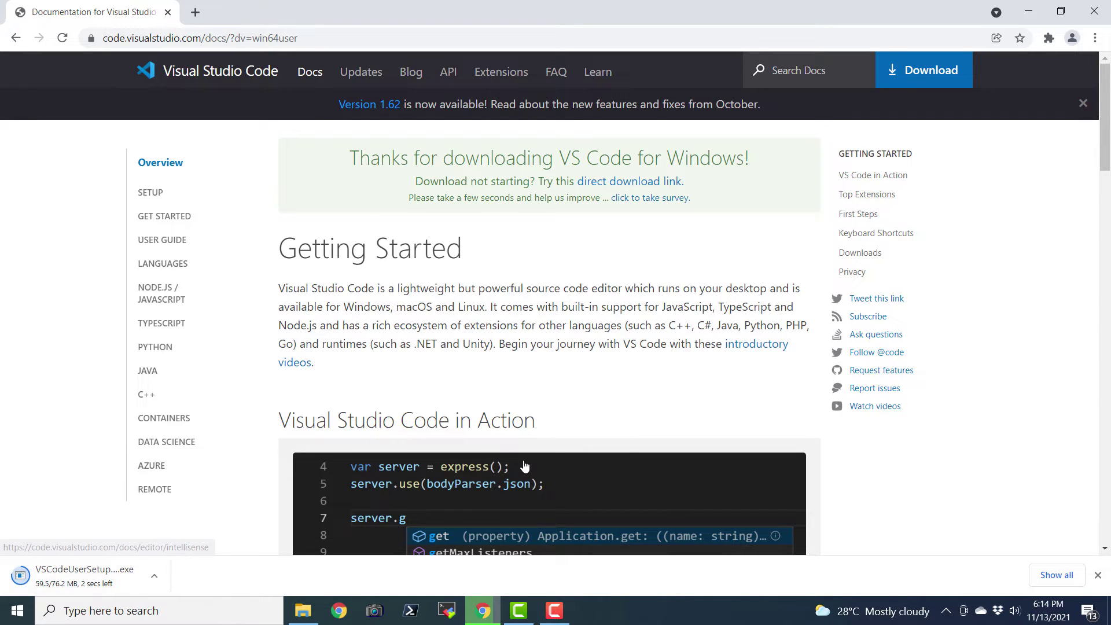
scroll(528, 495, "down", 1)
scroll(528, 495, "down", 5)
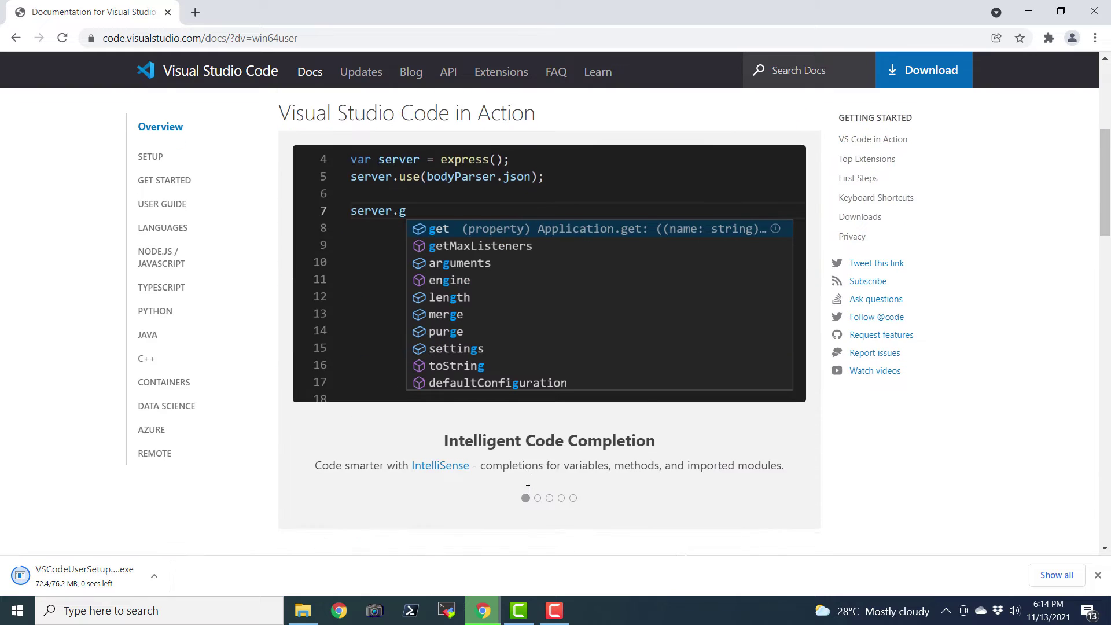
scroll(528, 490, "up", 3)
scroll(528, 490, "up", 1)
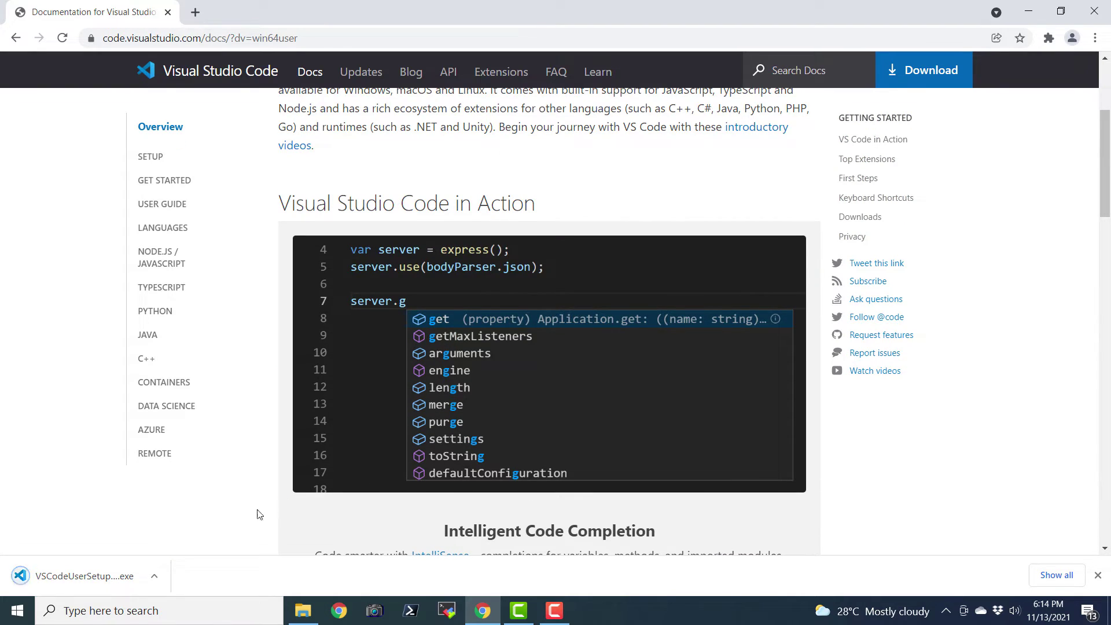
left_click(126, 579)
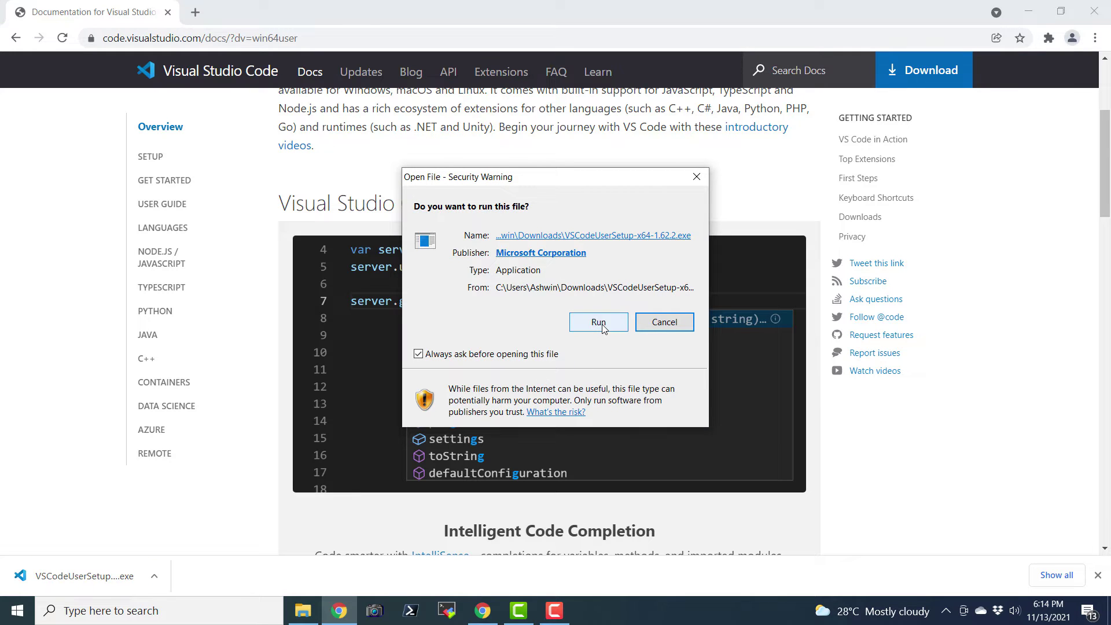
left_click(599, 323)
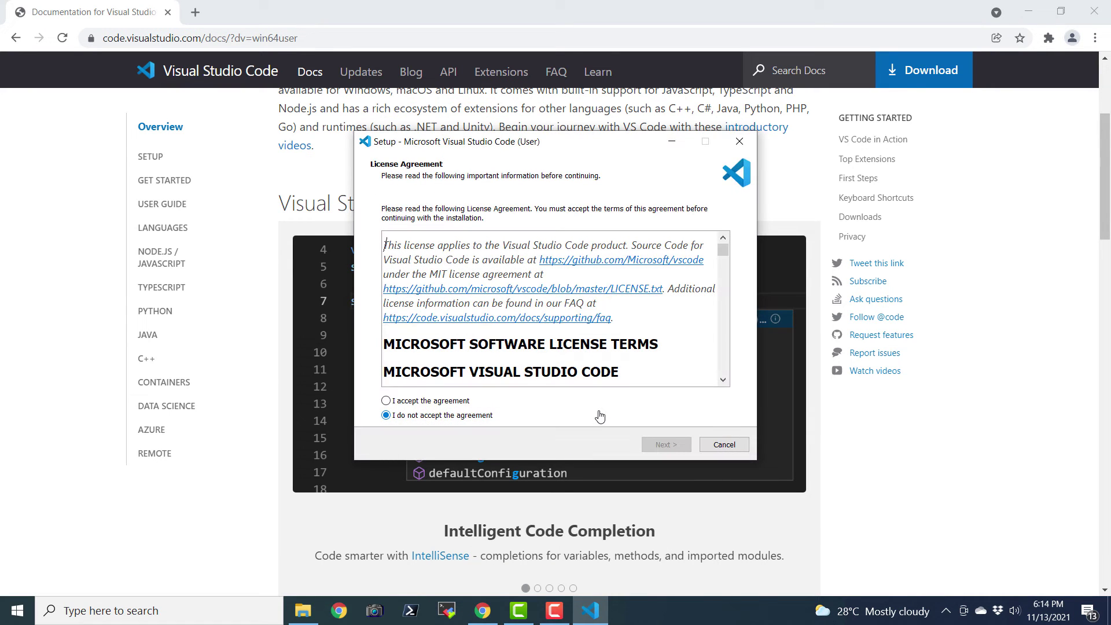
Accept the license agreement and keep the default destination location and Start Menu folder in the setup wizard
left_click(386, 401)
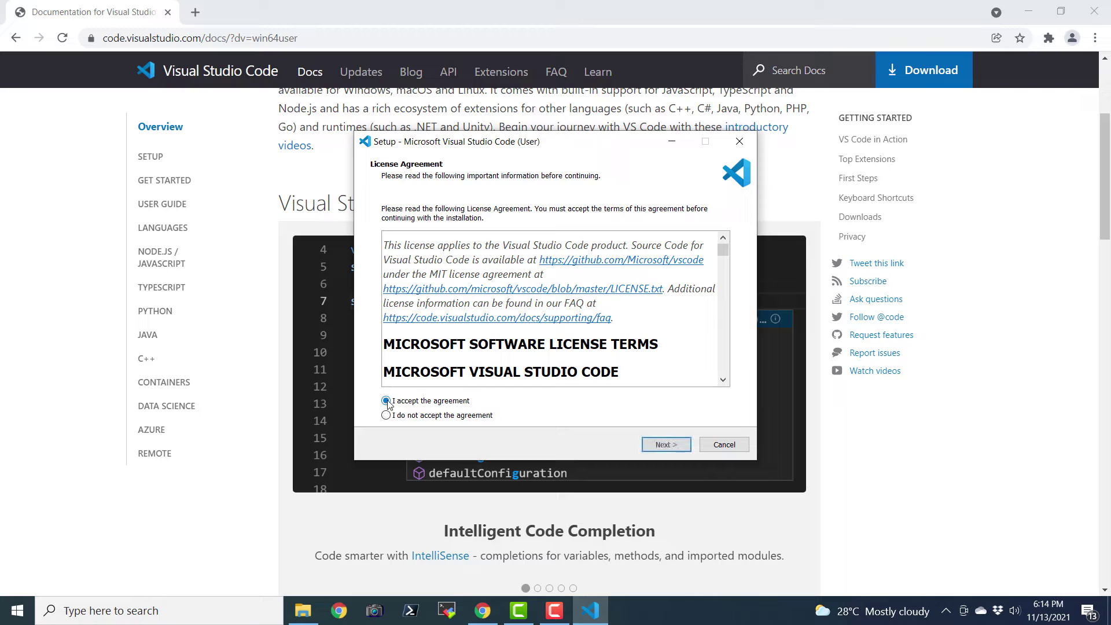
left_click(666, 444)
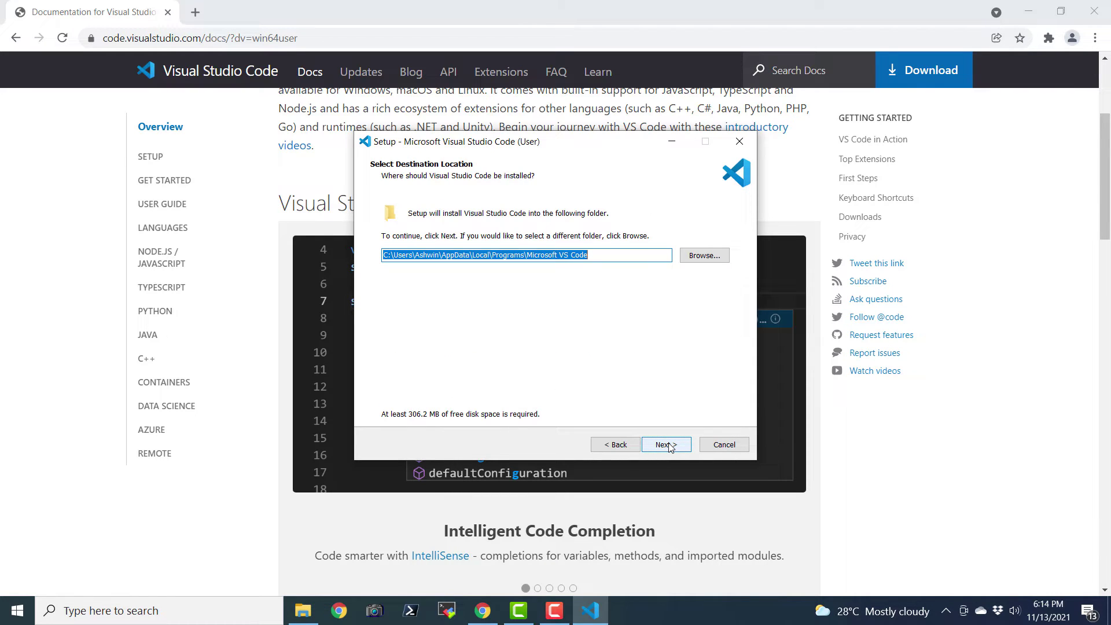
left_click(666, 445)
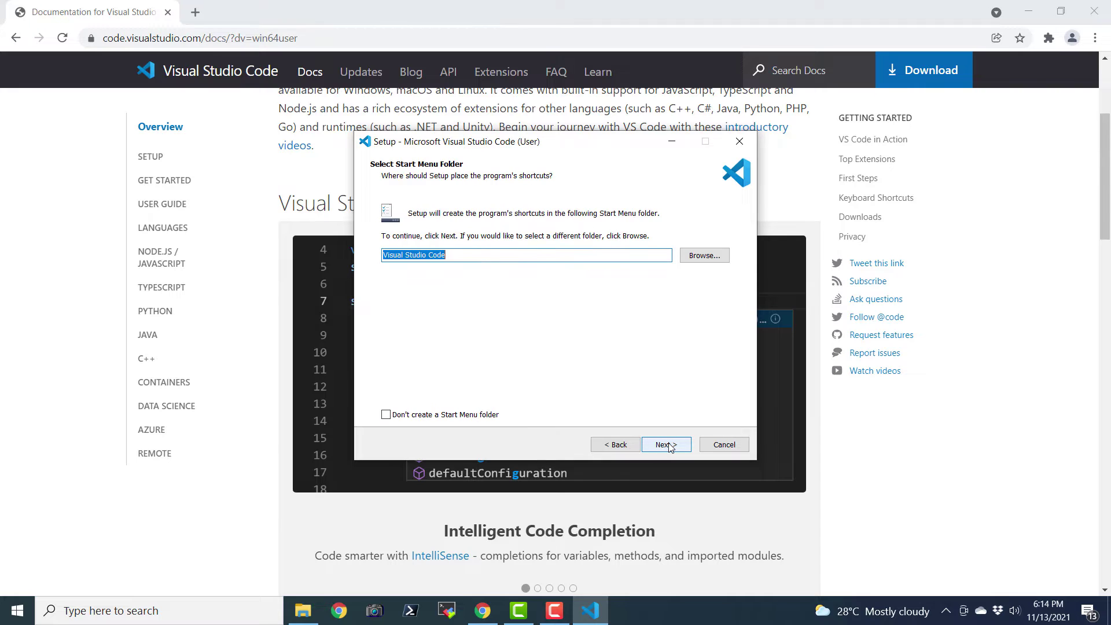
left_click(666, 444)
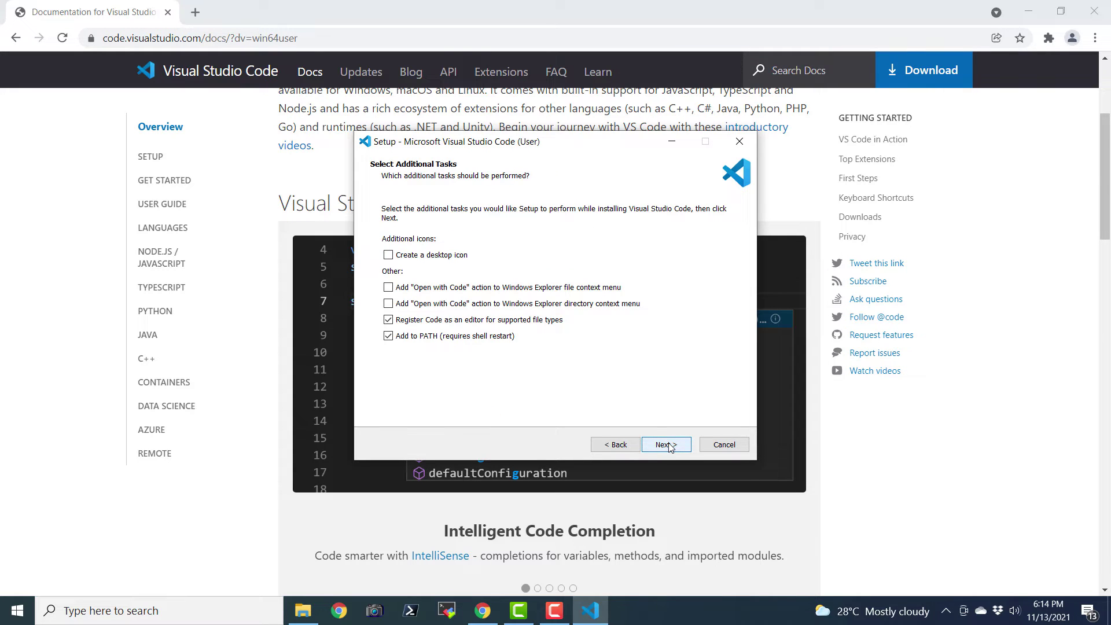
Enable creating a desktop icon as an additional task and start the installation
left_click(388, 254)
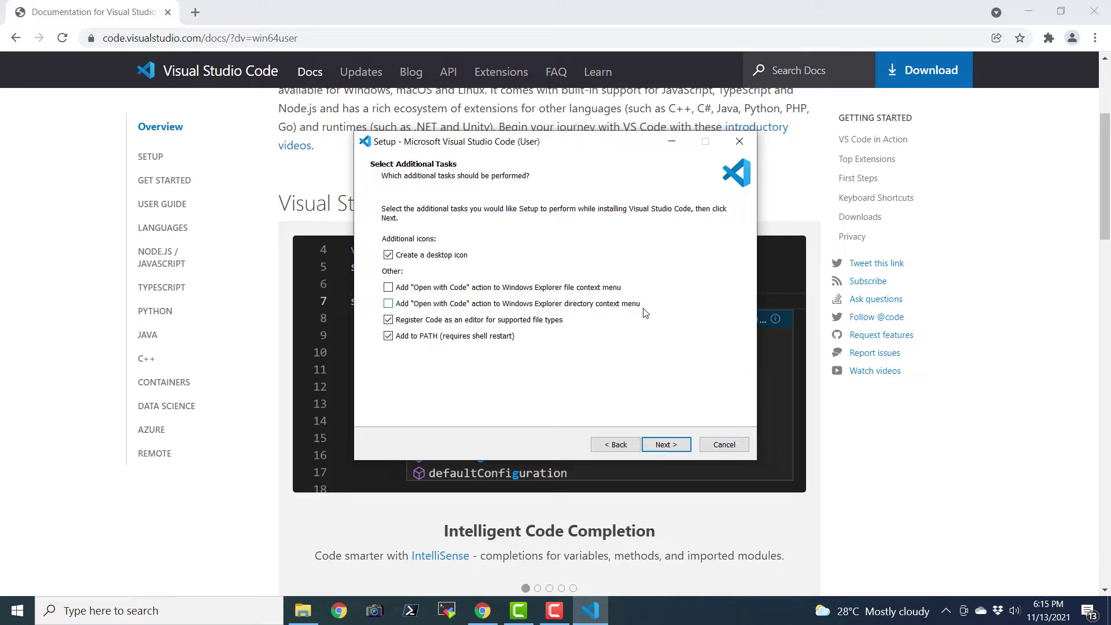
left_click(649, 455)
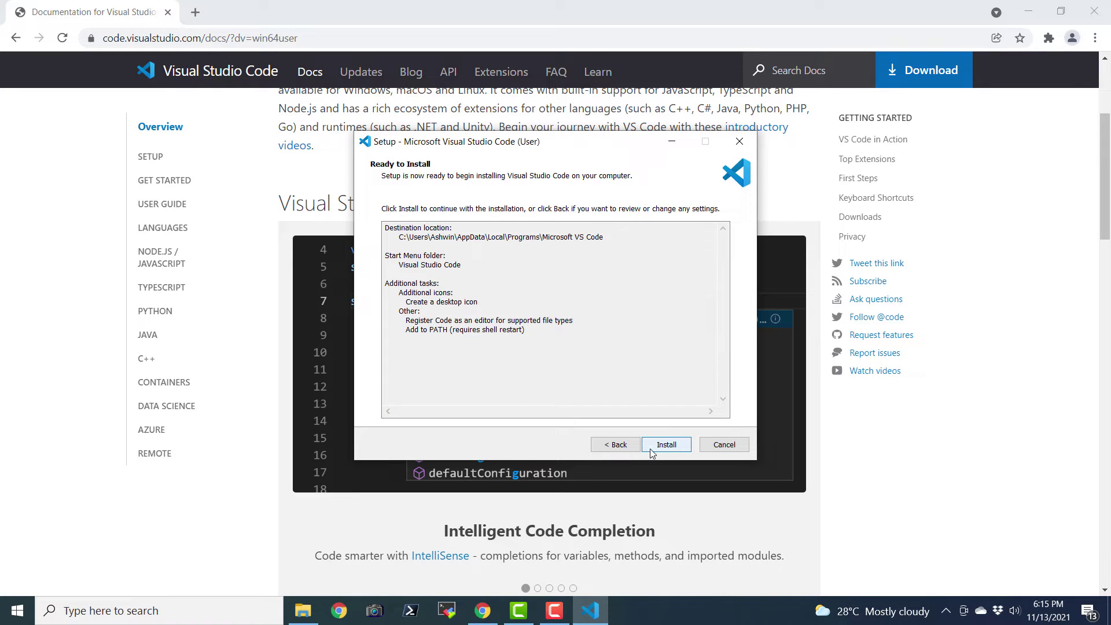
left_click(650, 450)
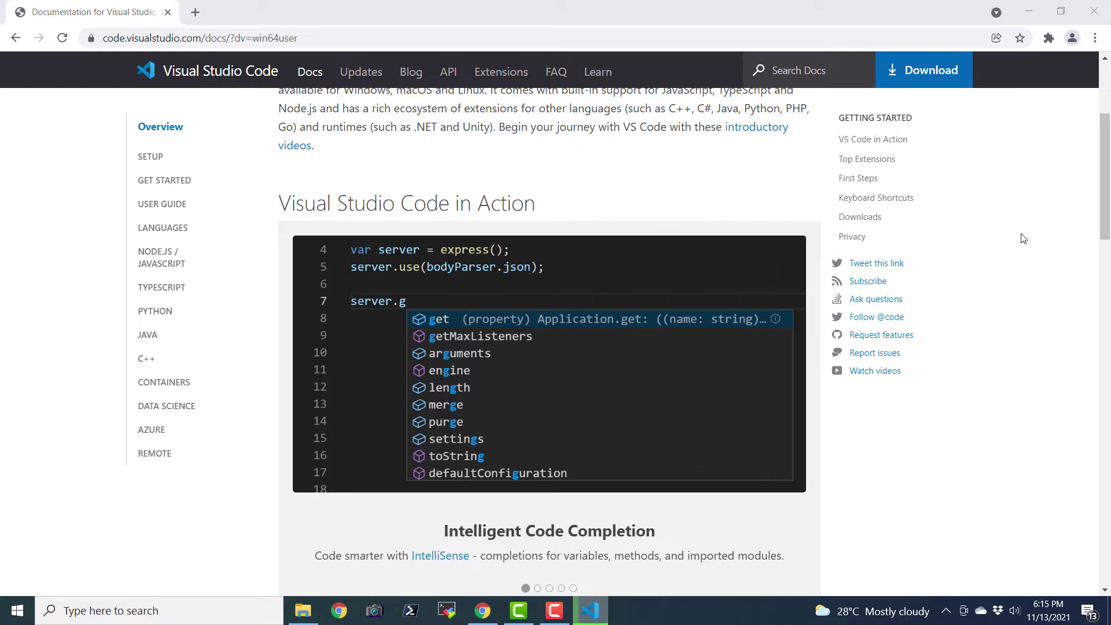
Examine the Getting Started documentation page from Top Extensions through First Steps, Keyboard Shortcuts and Downloads to Privacy while setup runs
scroll(497, 333, "down", 5)
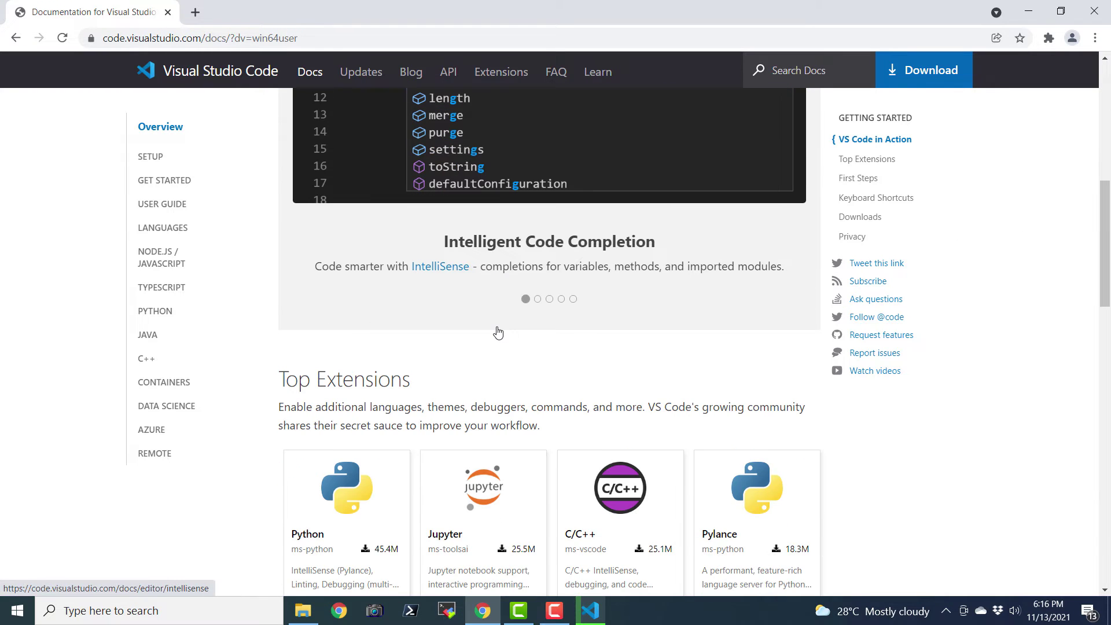
scroll(497, 333, "down", 3)
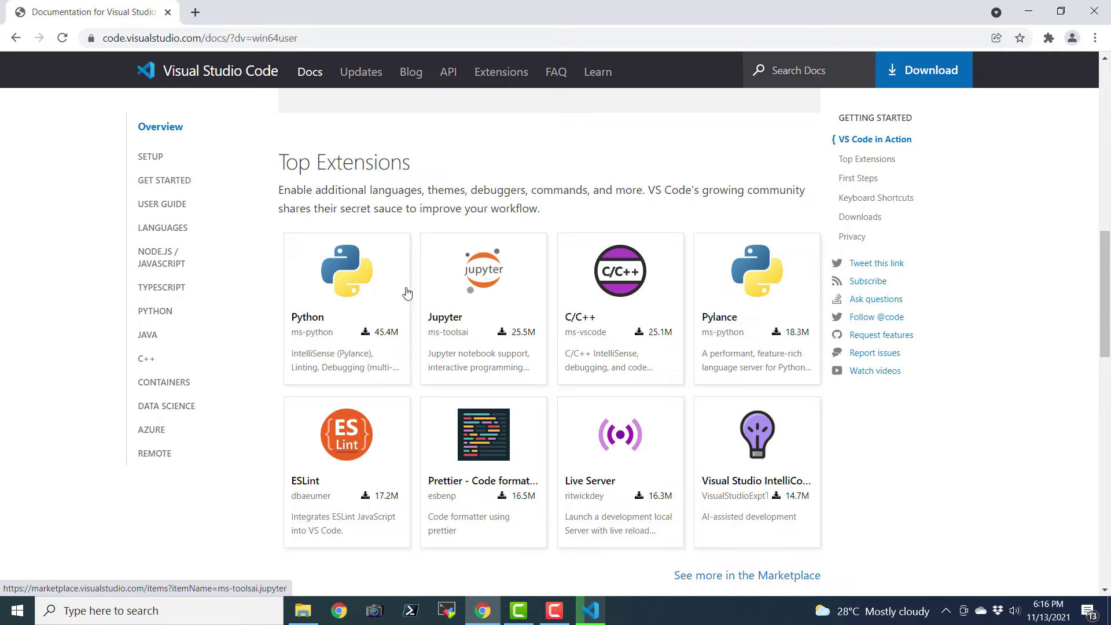
scroll(509, 384, "down", 1)
scroll(509, 376, "down", 4)
scroll(498, 370, "up", 3)
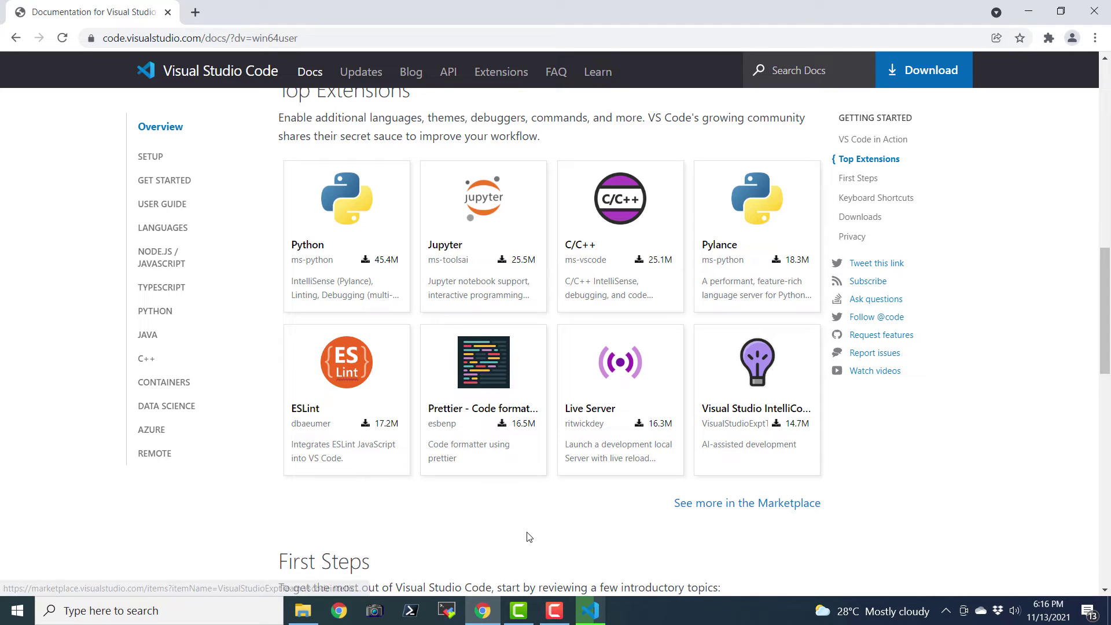
scroll(527, 534, "down", 5)
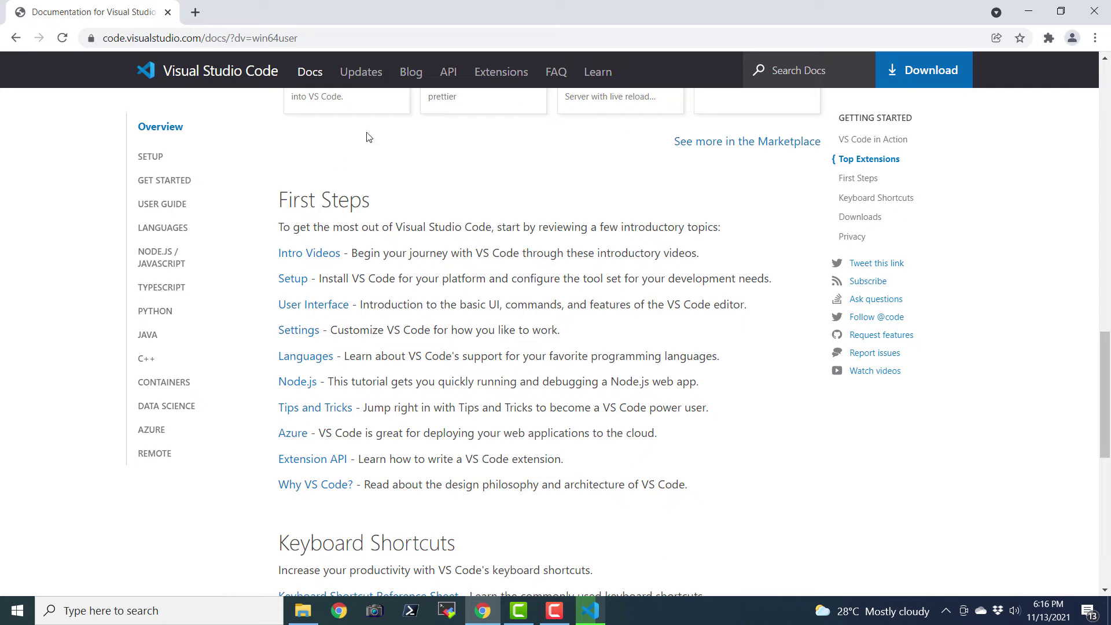
scroll(461, 347, "down", 4)
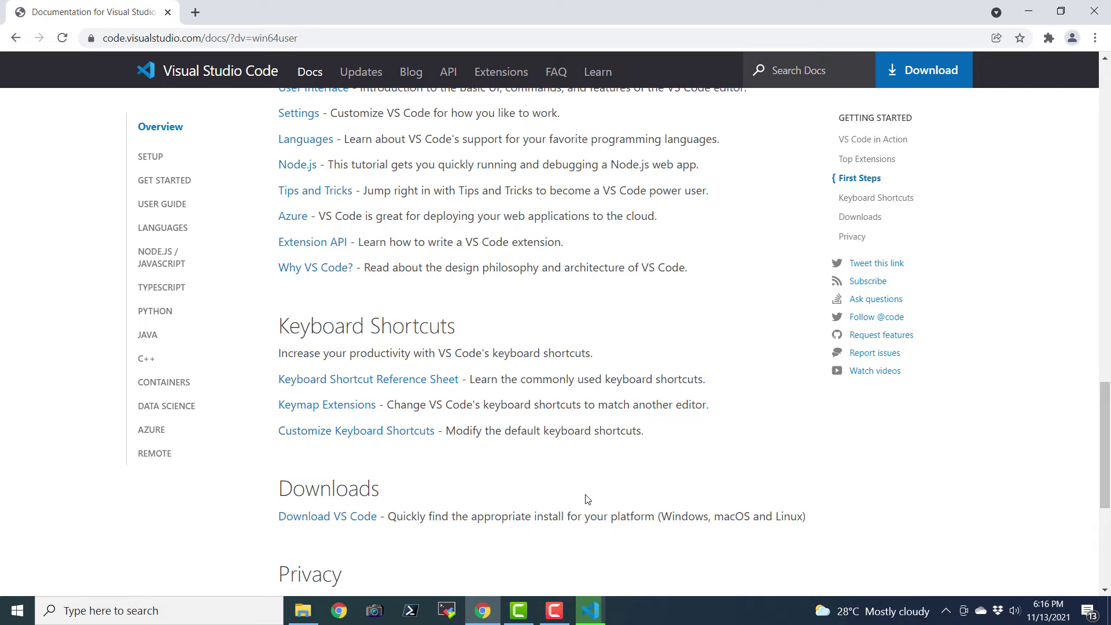
scroll(619, 501, "down", 4)
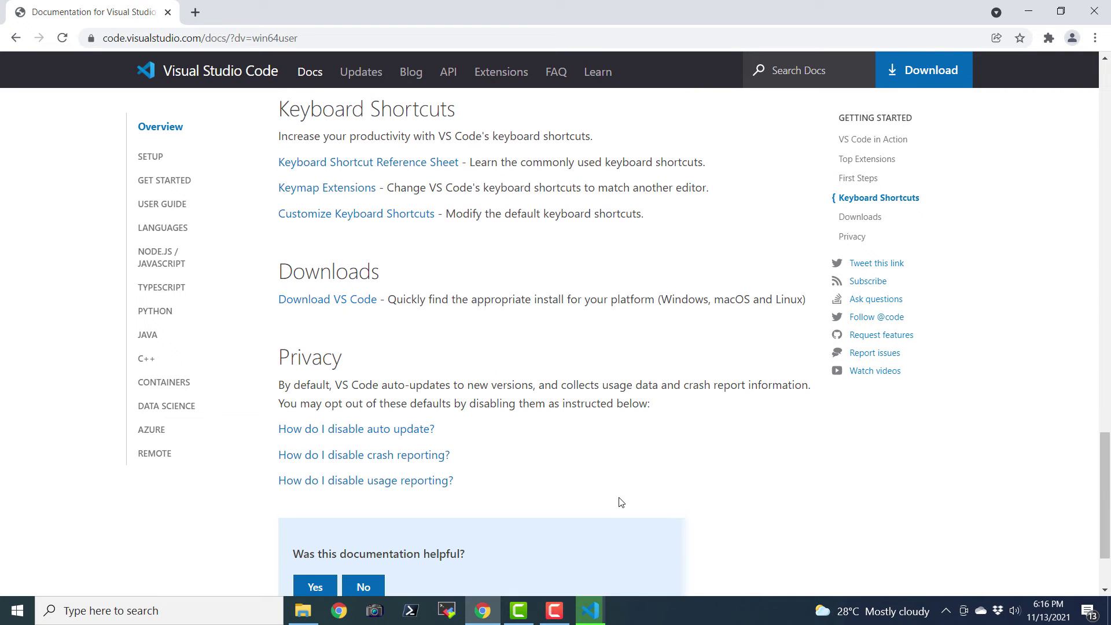
scroll(618, 501, "down", 2)
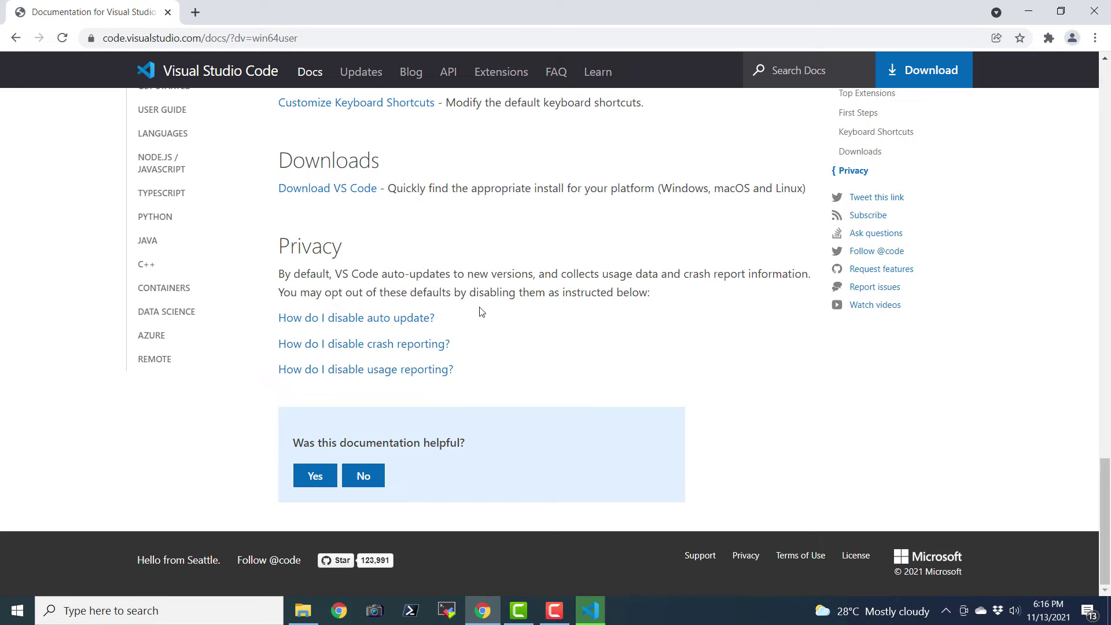
Rate the documentation page as helpful and skip the additional feedback
left_click(323, 480)
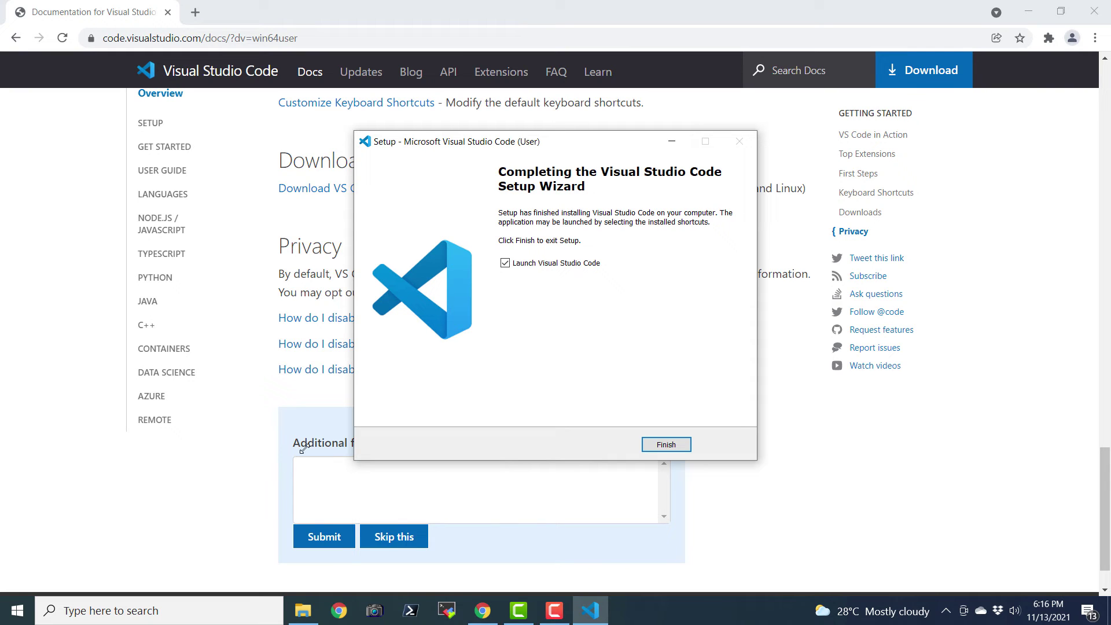
left_click(394, 536)
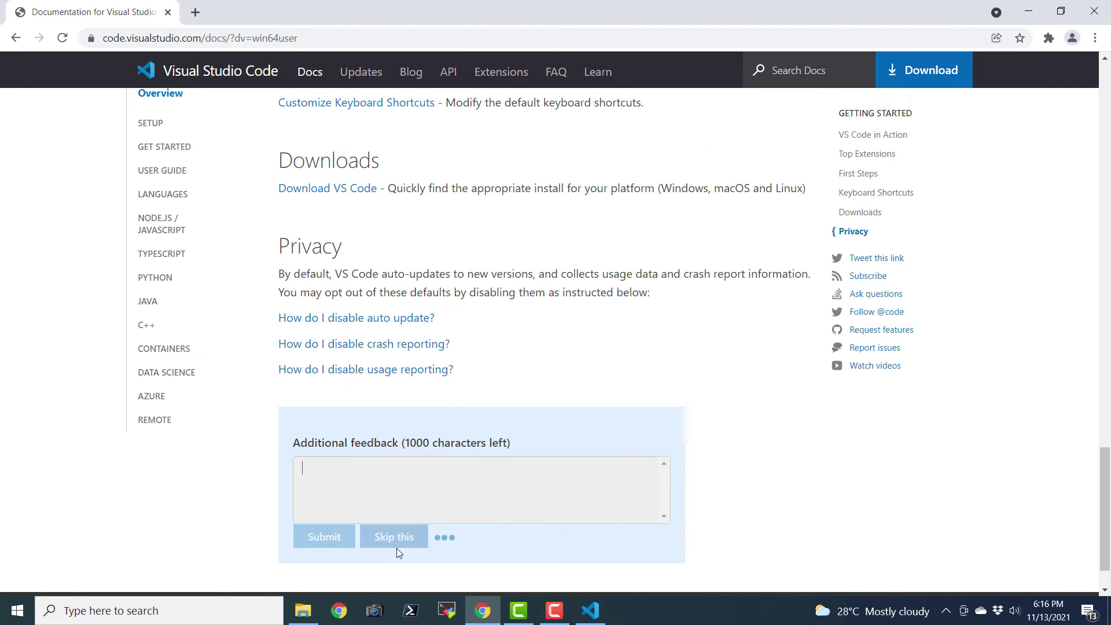
Return to the setup wizard and finish it with the option to launch Visual Studio Code left enabled
left_click(604, 610)
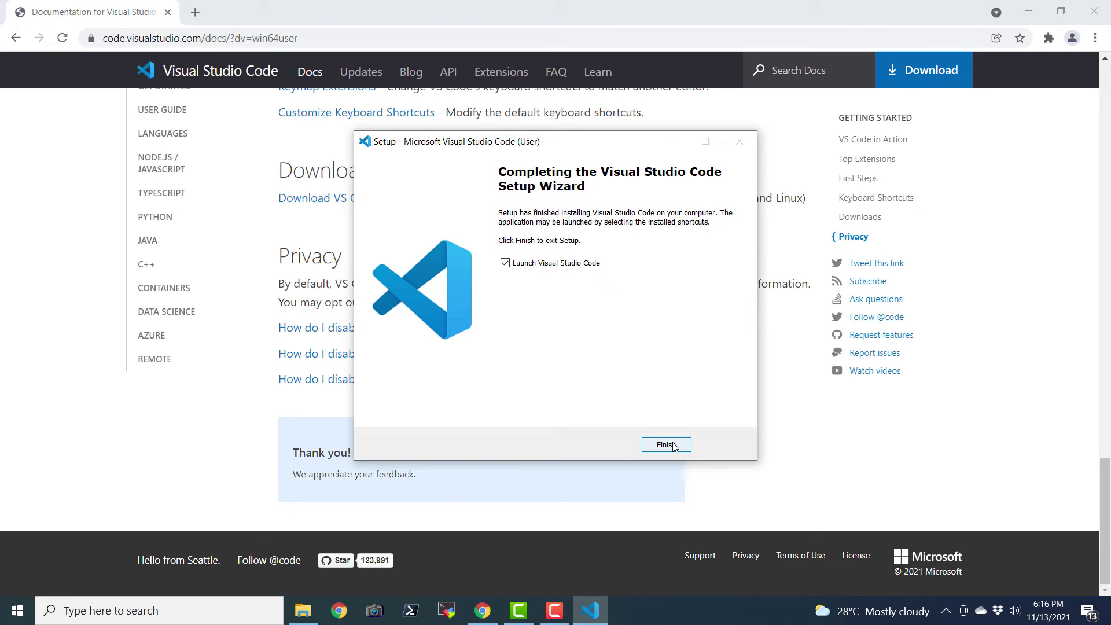
left_click(673, 446)
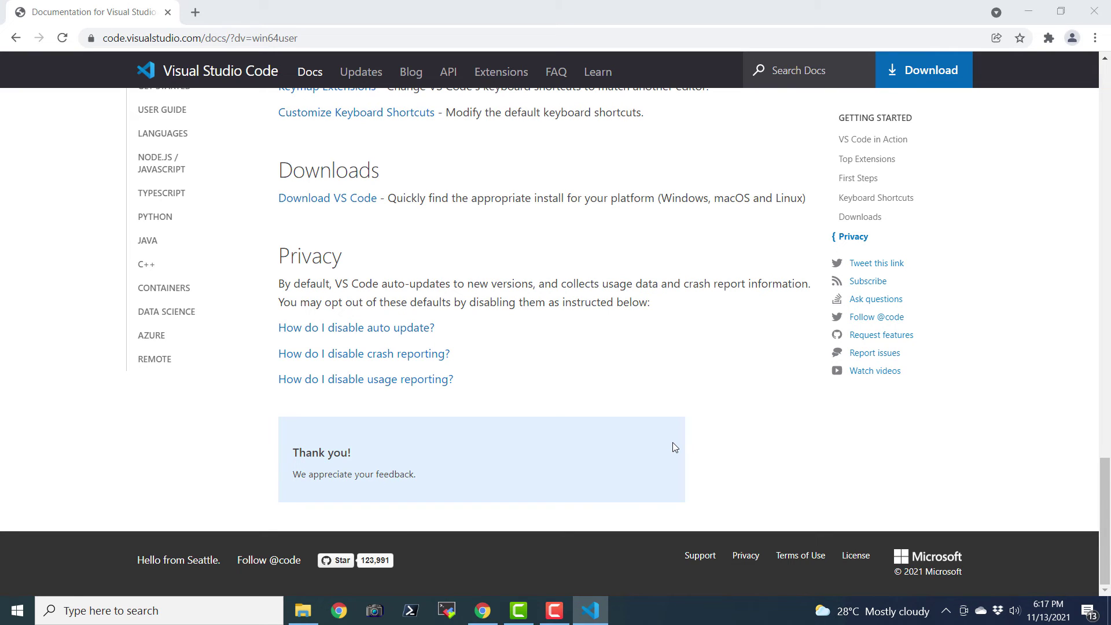
mouse_move(608, 605)
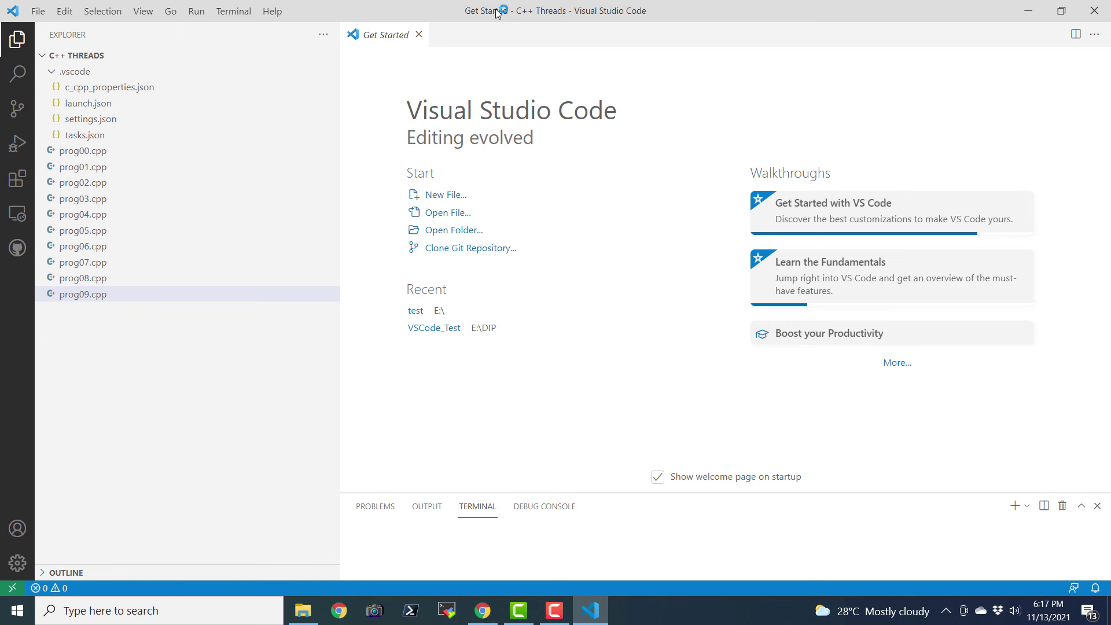
Expand the Outline section and show the contents of the C++ Threads workspace's .vscode folder
left_click(66, 55)
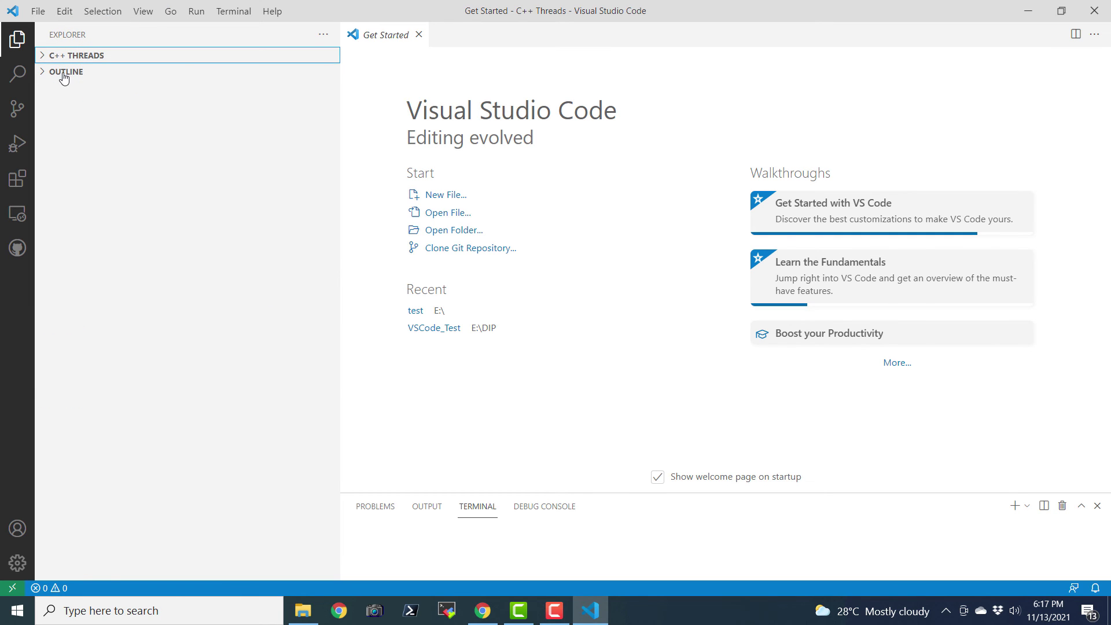
left_click(62, 71)
left_click(70, 55)
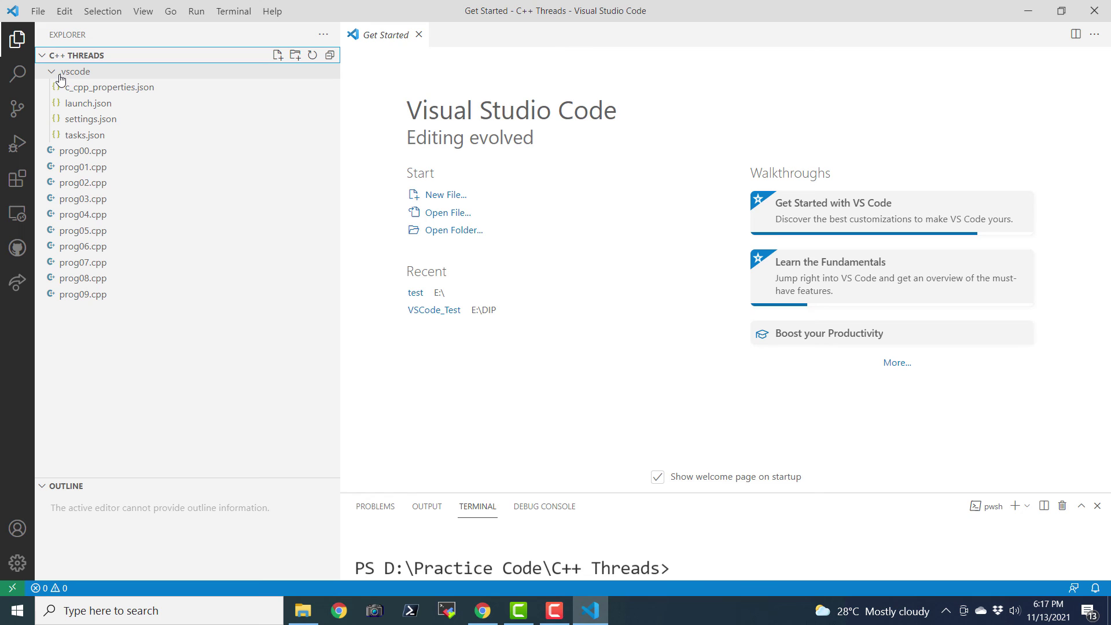
left_click(82, 74)
left_click(82, 74)
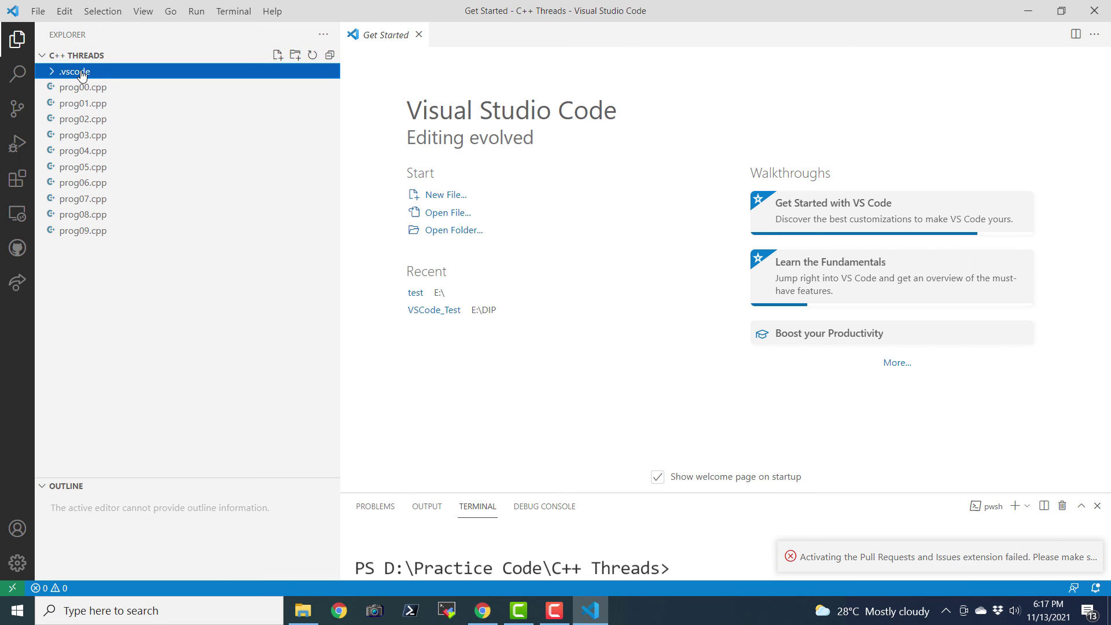
left_click(82, 74)
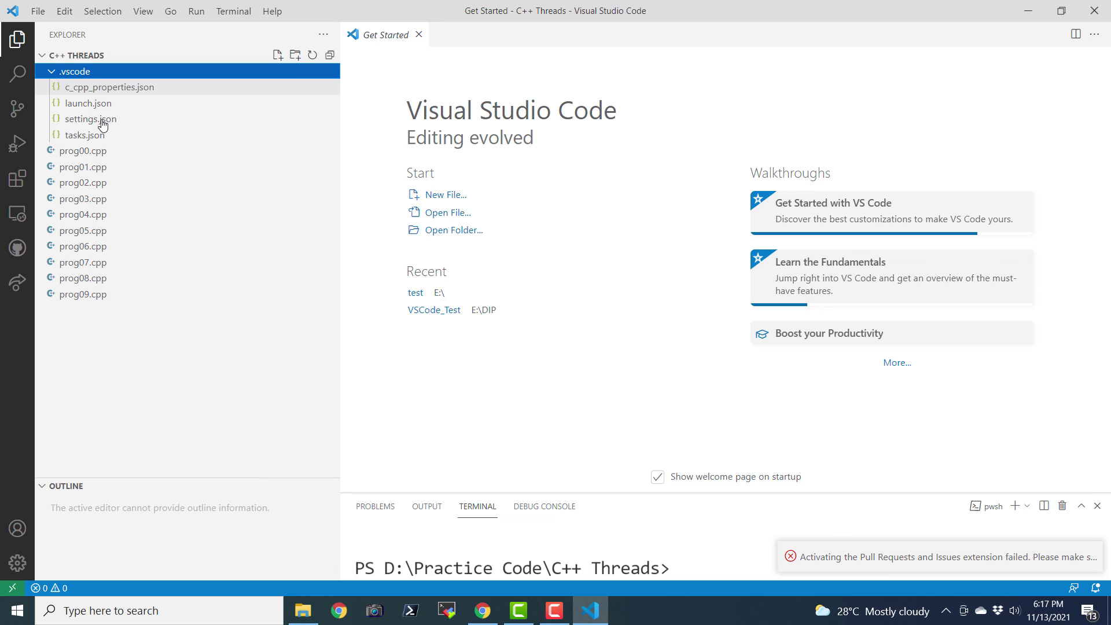
View the c_cpp_properties.json, launch.json, settings.json and tasks.json configuration files in the .vscode folder
key("Down")
key("Down")
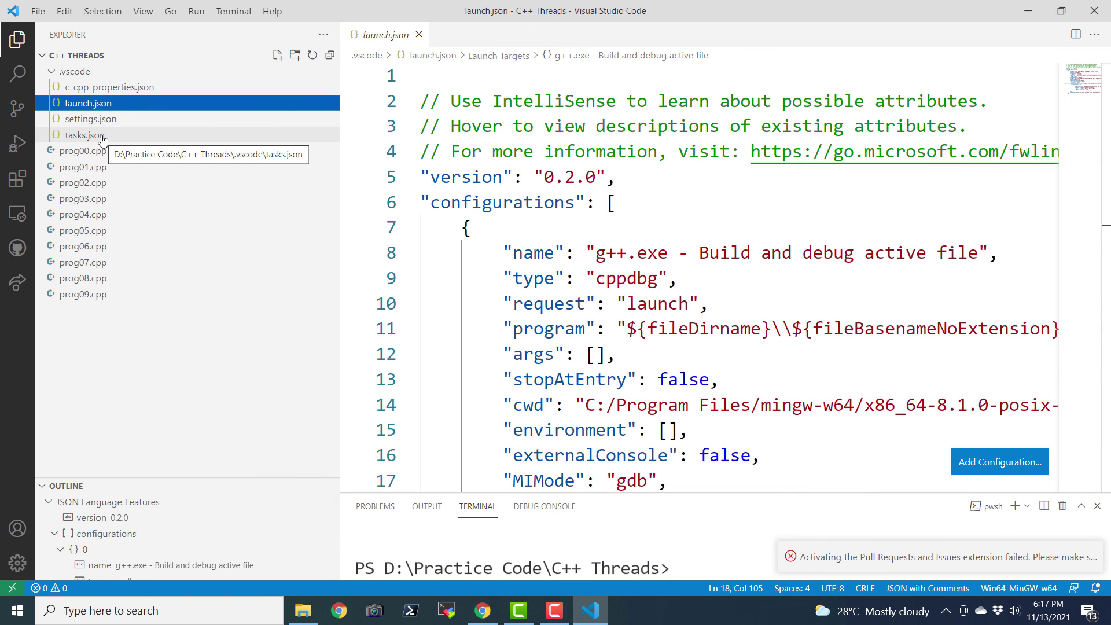
left_click(110, 87)
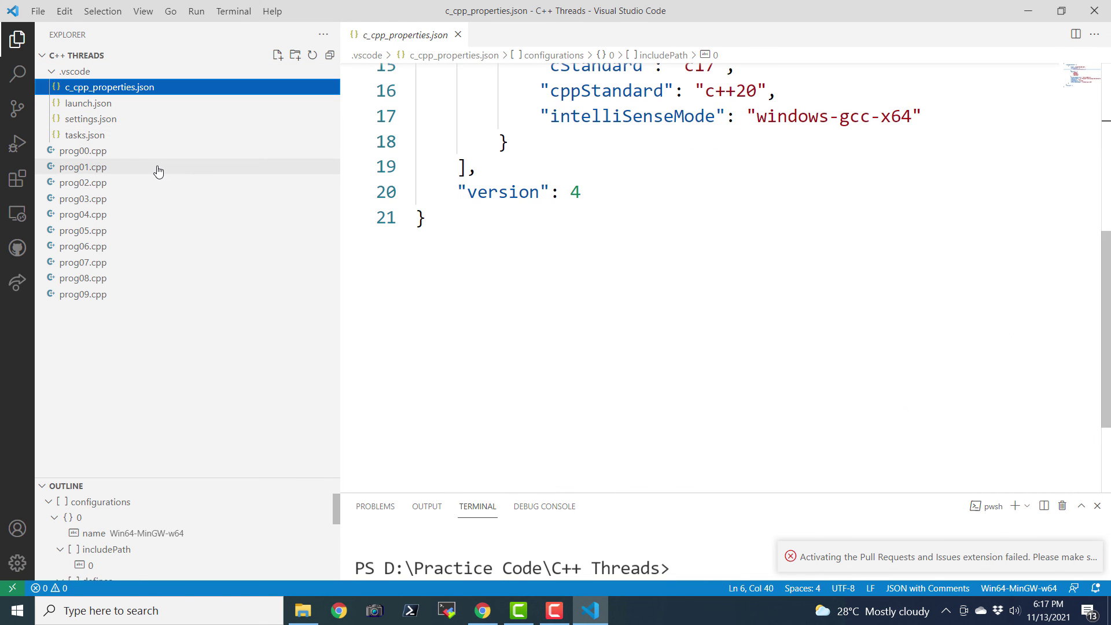
left_click(113, 105)
left_click(92, 118)
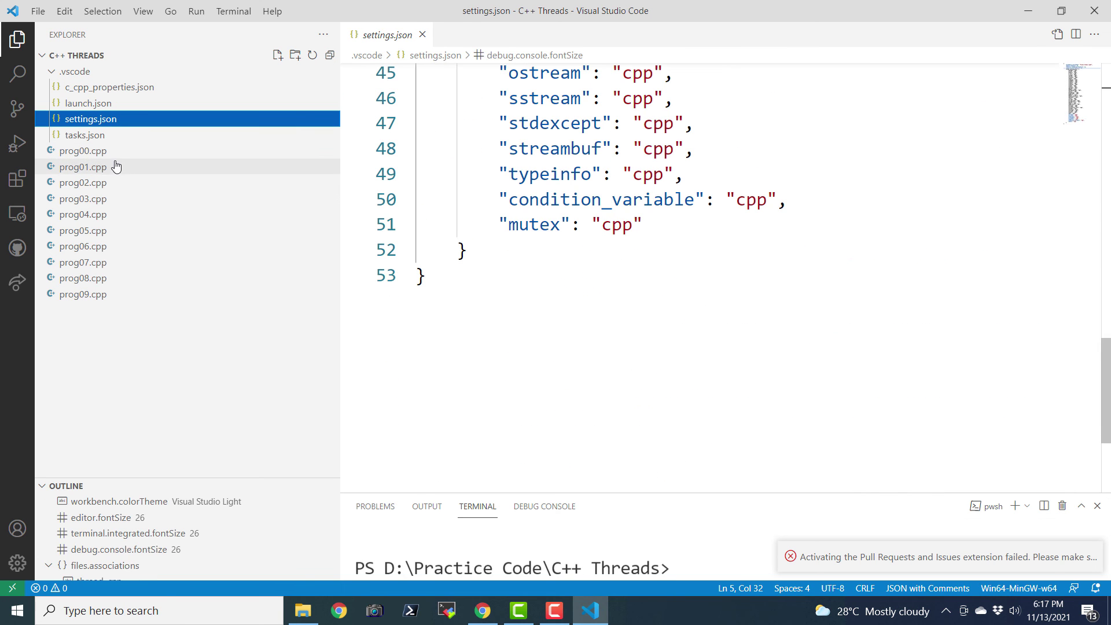
left_click(102, 139)
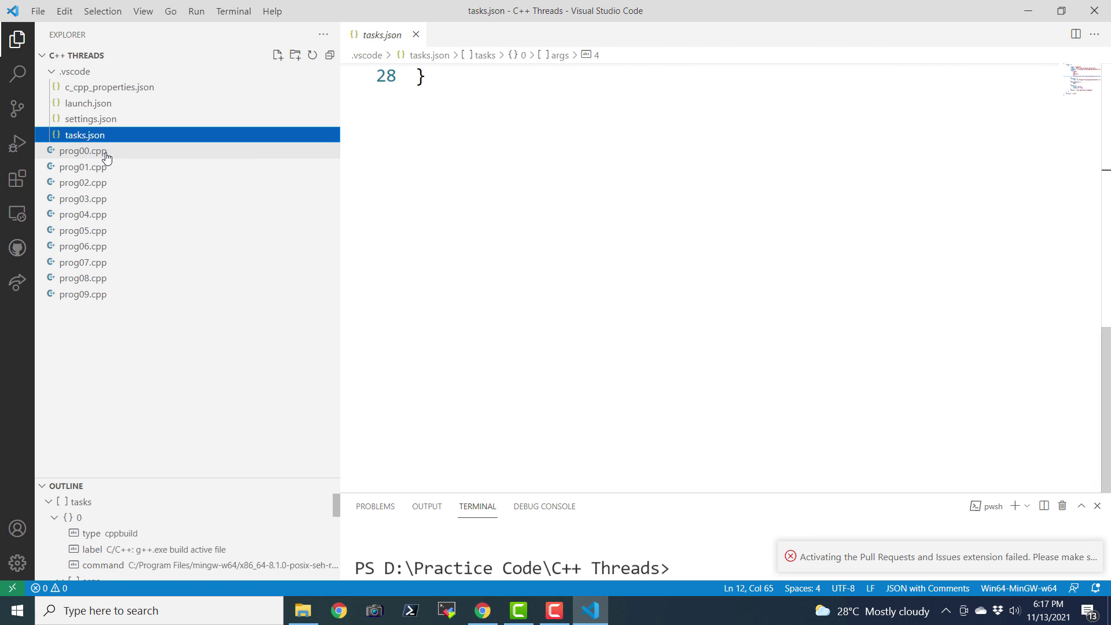
View several C++ source files of the C++ Threads workspace, starting with prog00.cpp and ending with prog06.cpp
left_click(94, 56)
left_click(94, 56)
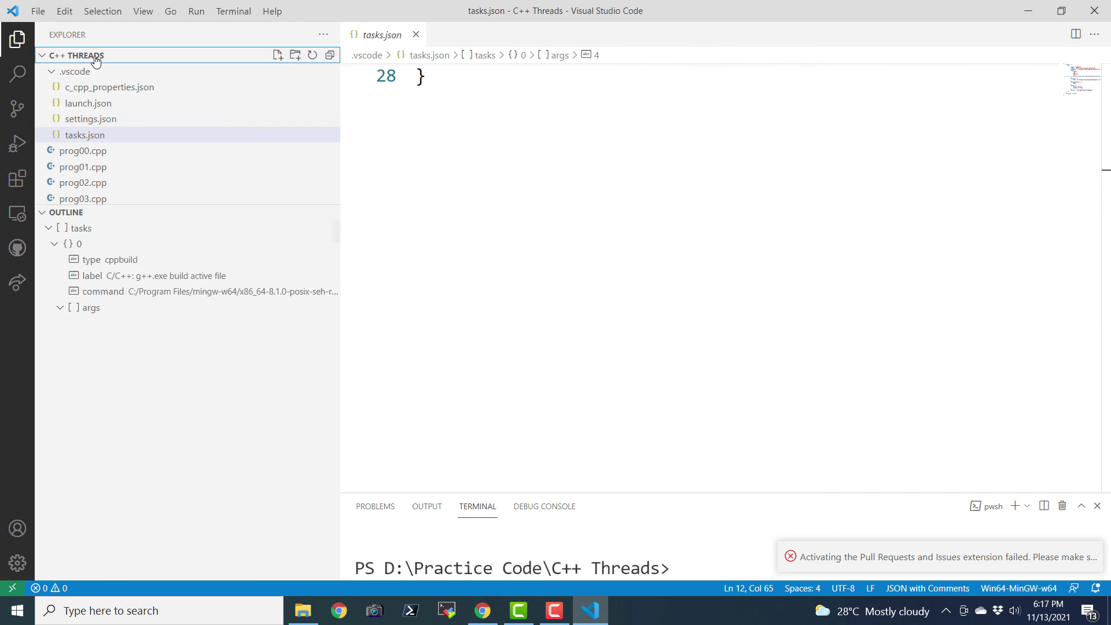
left_click(81, 152)
left_click(86, 183)
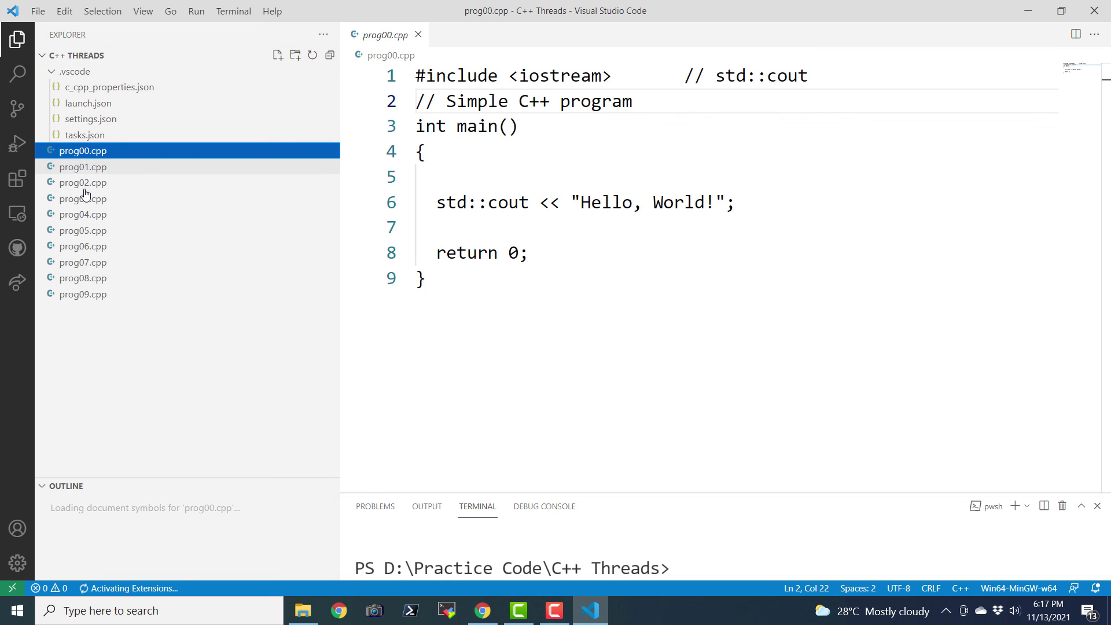
left_click(91, 230)
left_click(92, 247)
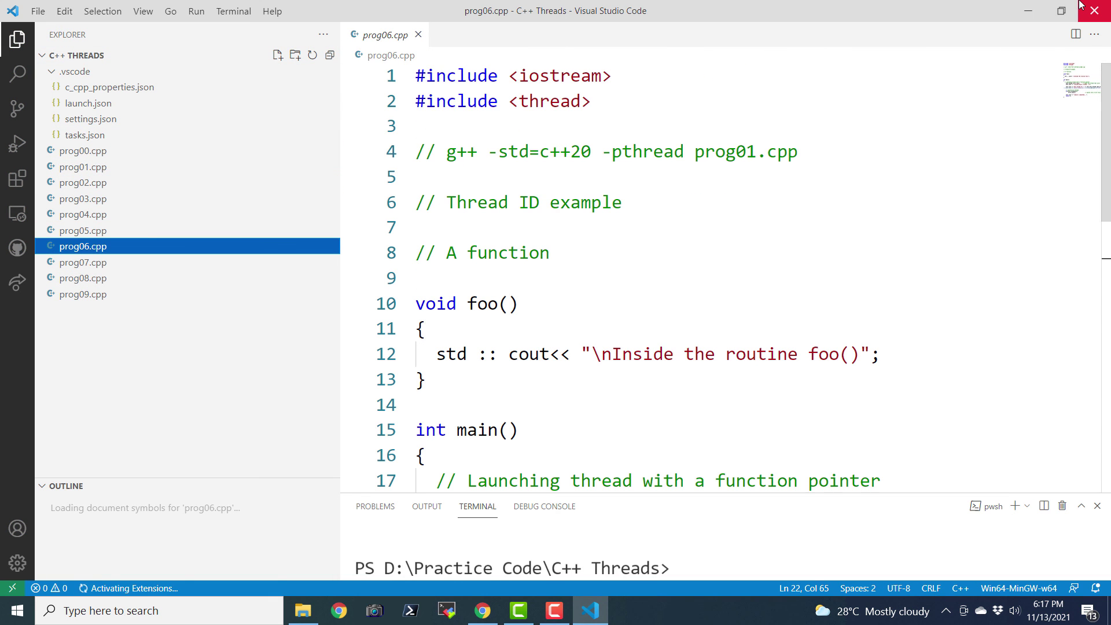